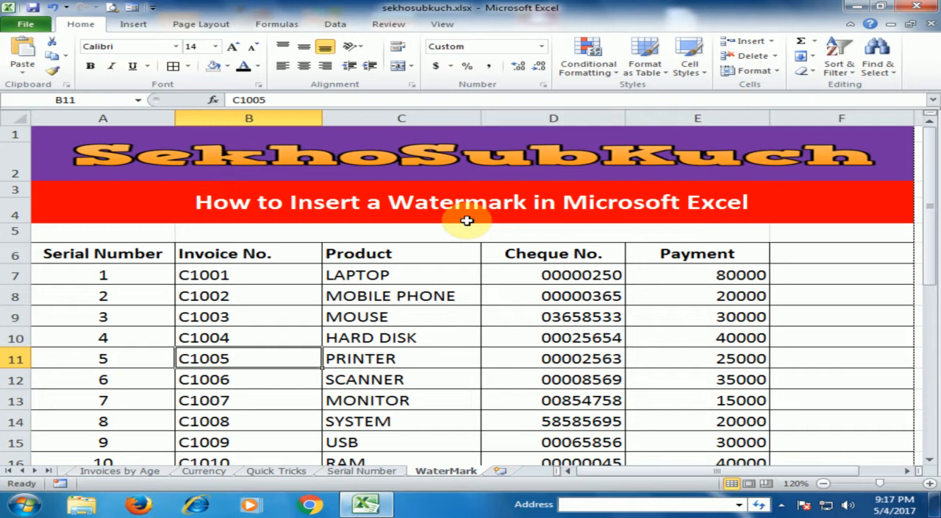
Add a page header to the WaterMark sheet and place the cursor in its centre section.
scroll(425, 315, down, 2)
scroll(426, 311, up, 2)
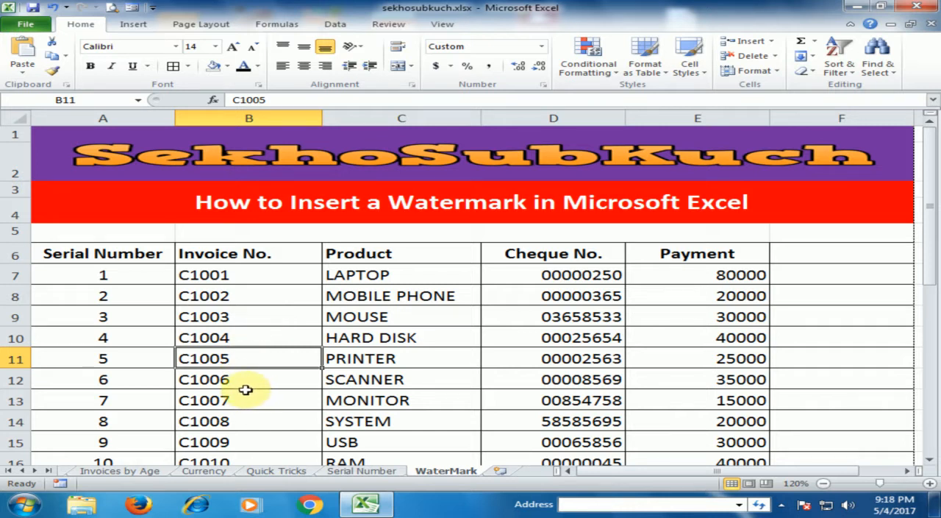
click(135, 26)
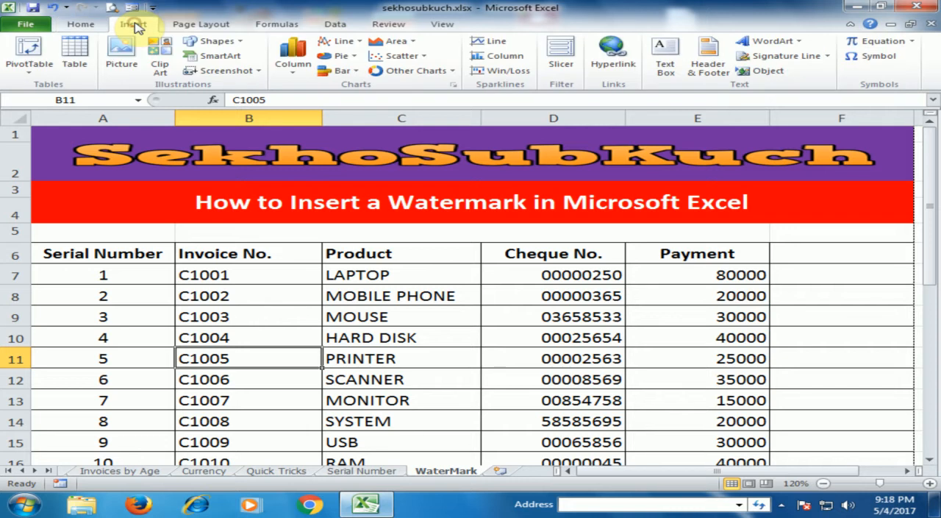
click(700, 73)
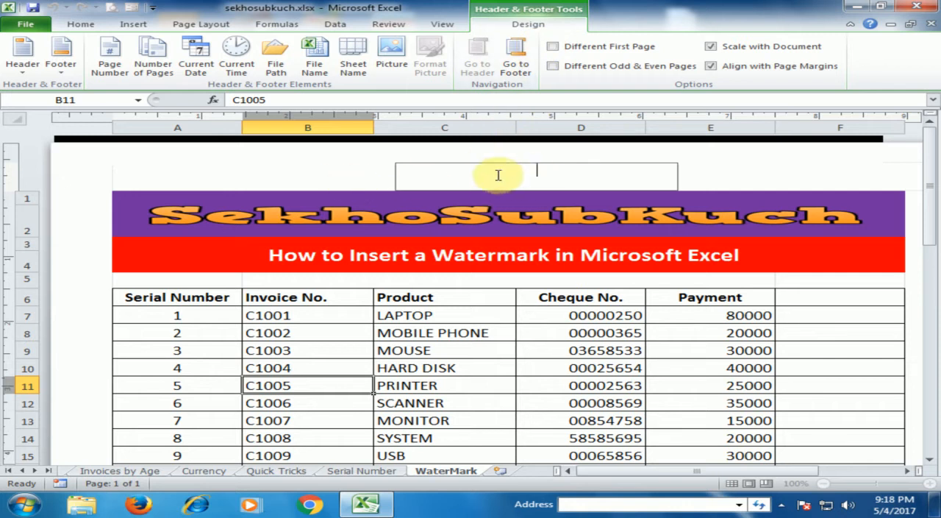
click(304, 172)
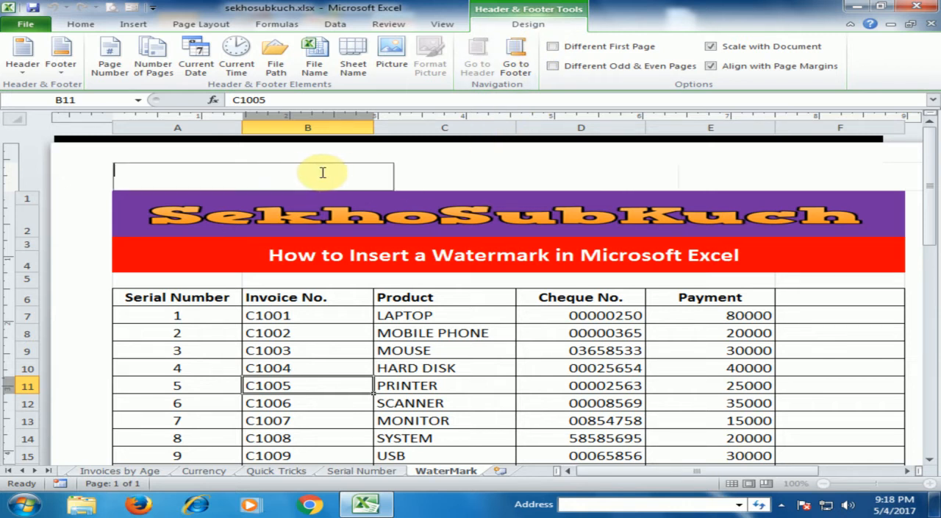
click(498, 174)
click(735, 174)
click(566, 178)
click(316, 174)
click(478, 173)
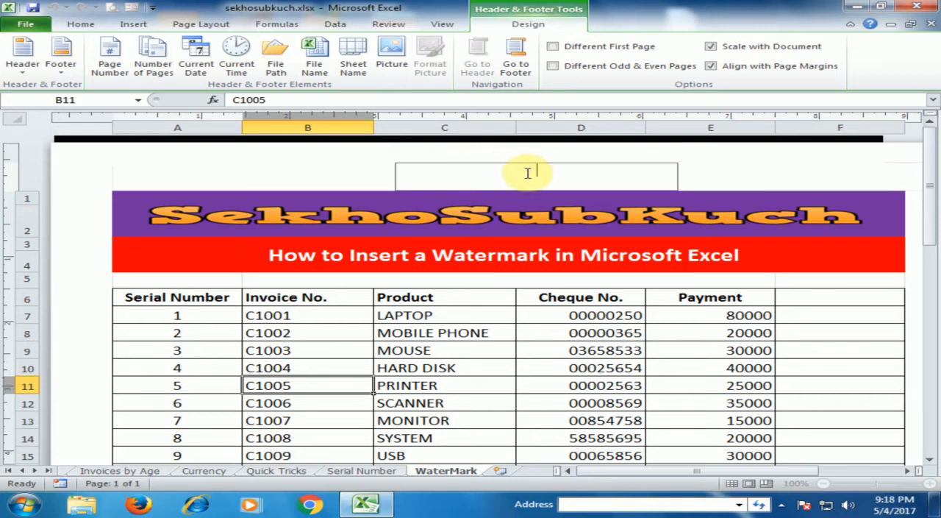
Insert the picture Confidential-Watermark2.png into the centre header section and leave the header.
click(397, 59)
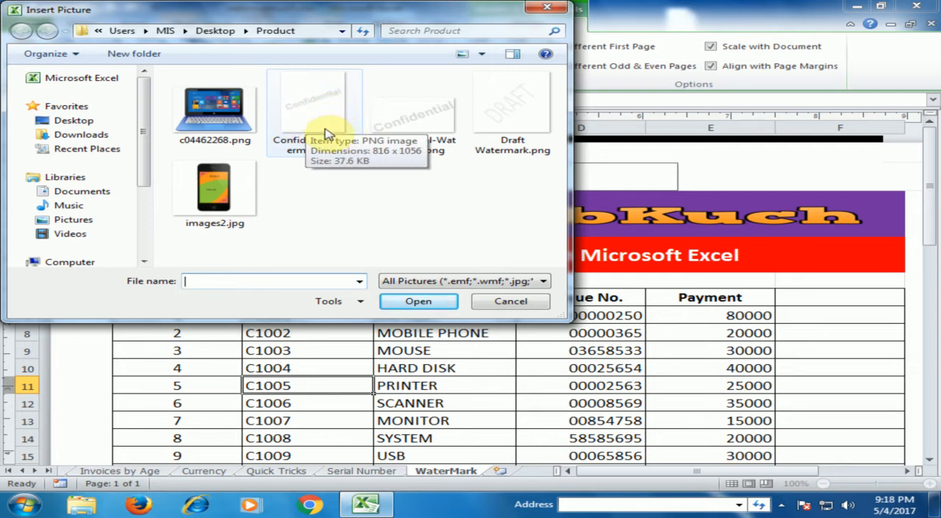
click(425, 121)
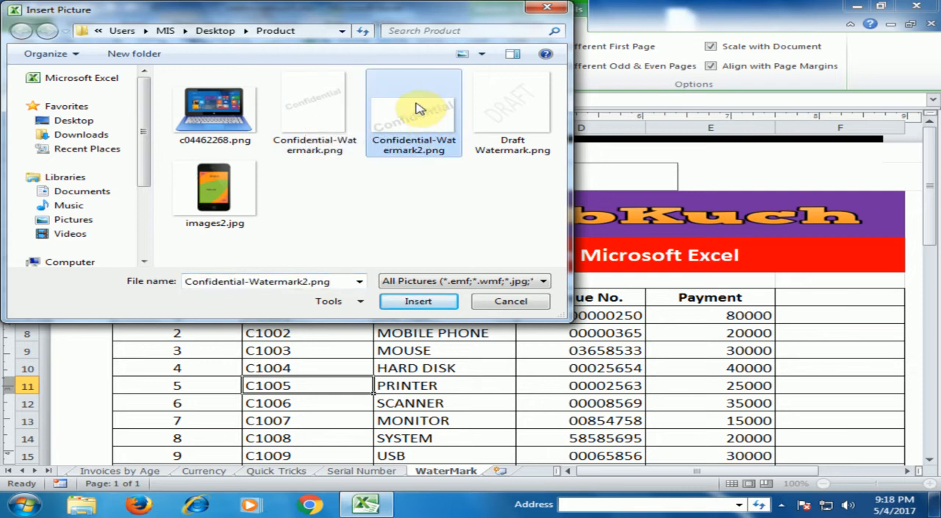
click(419, 302)
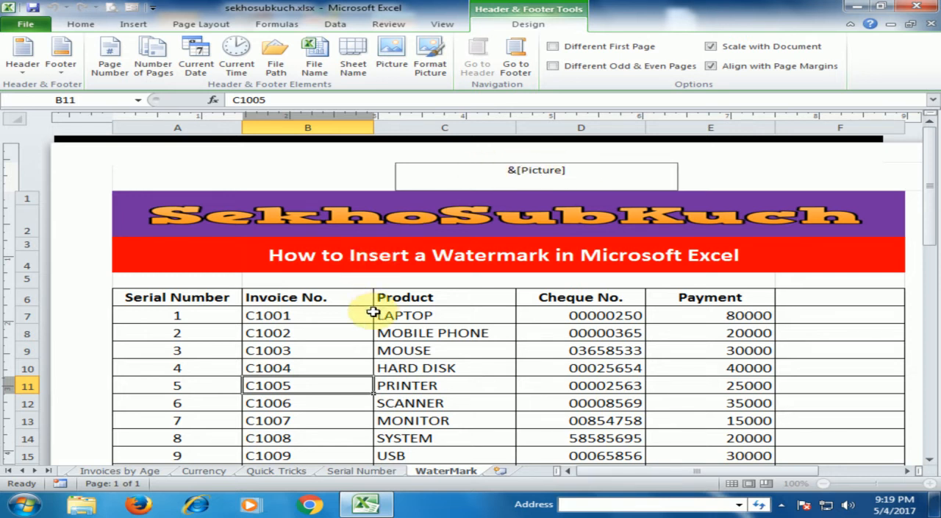
click(333, 342)
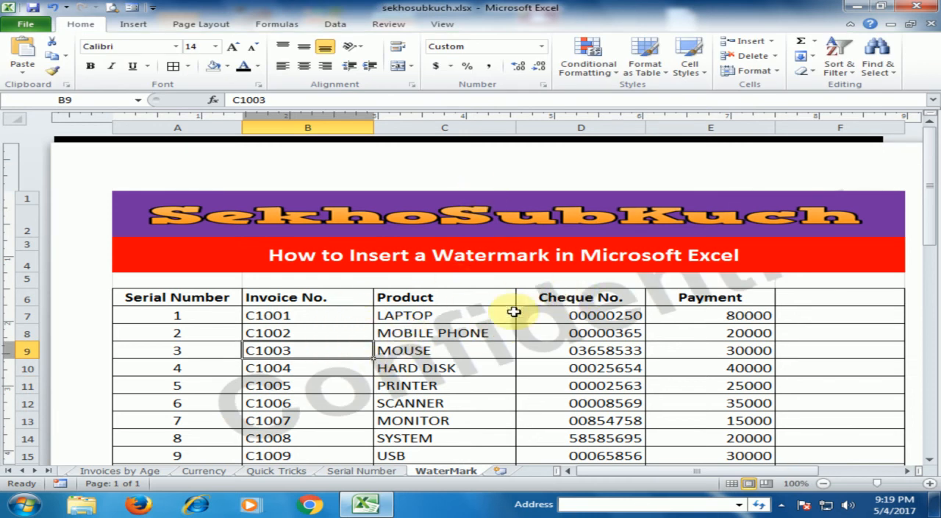
Move the watermark down the page by adding four blank lines before the picture code in the centre header.
click(500, 172)
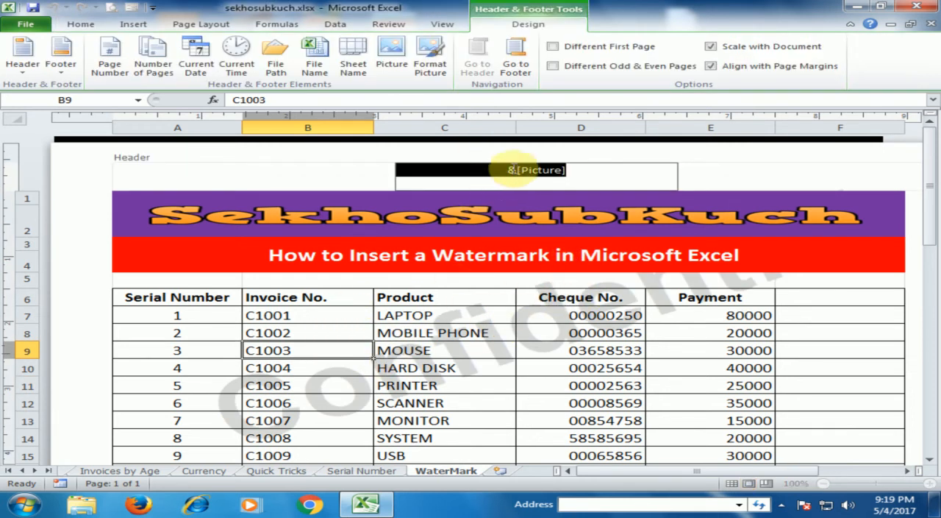
click(504, 170)
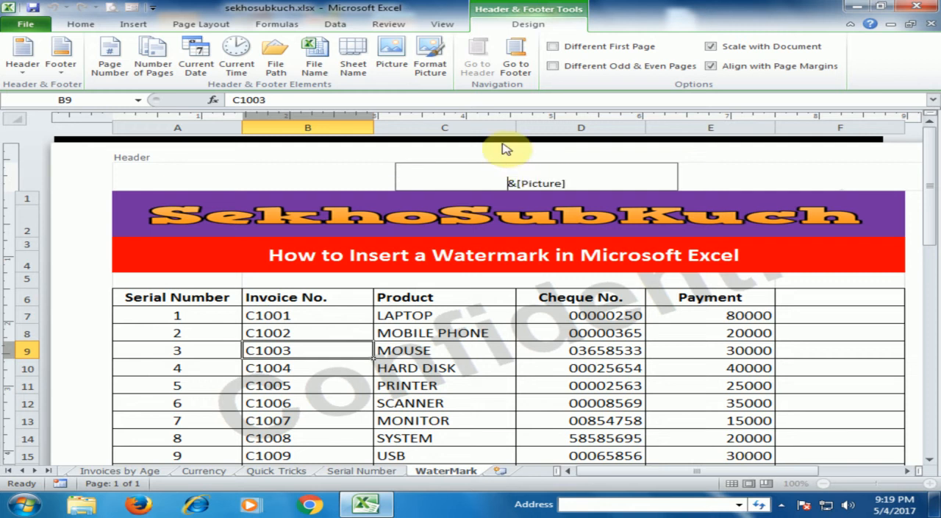
key(Return)
key(Return)
key(Return)
key(Return)
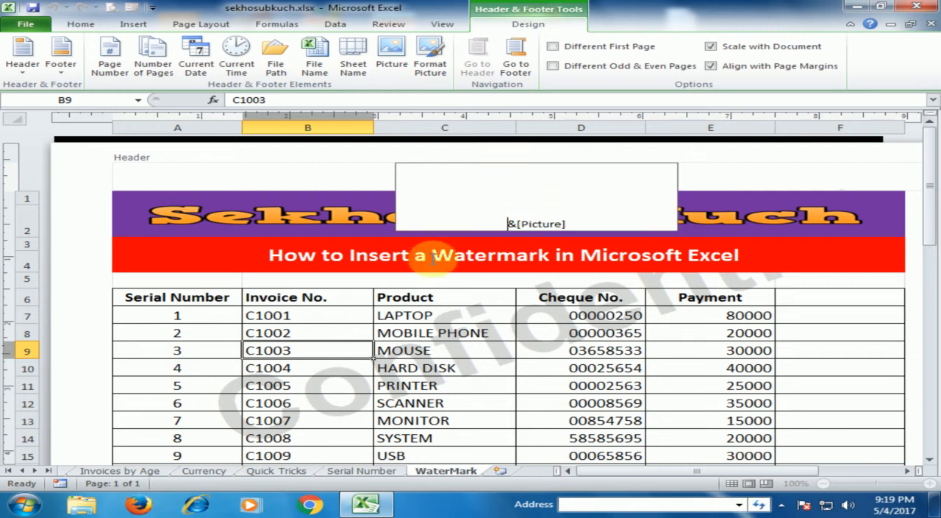
click(490, 387)
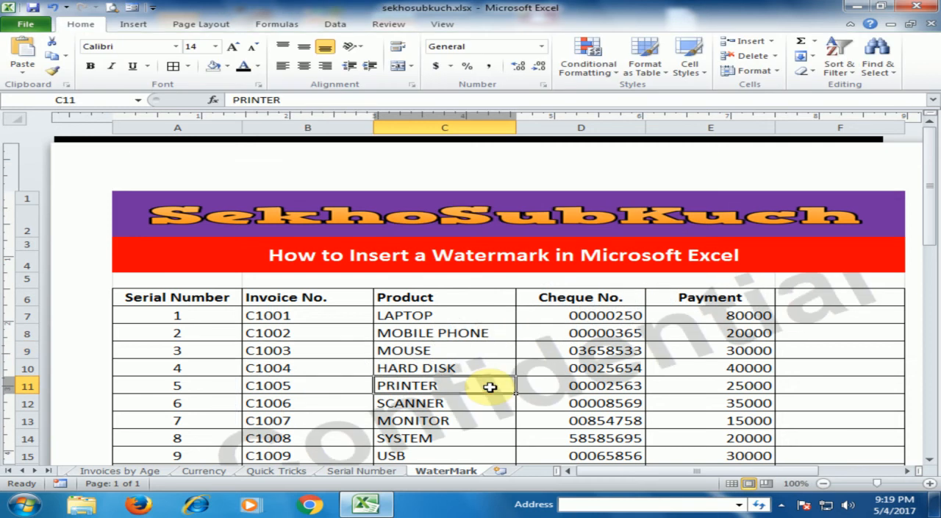
Lower the watermark further by adding three more blank lines before the picture code in the centre header.
click(508, 202)
click(506, 220)
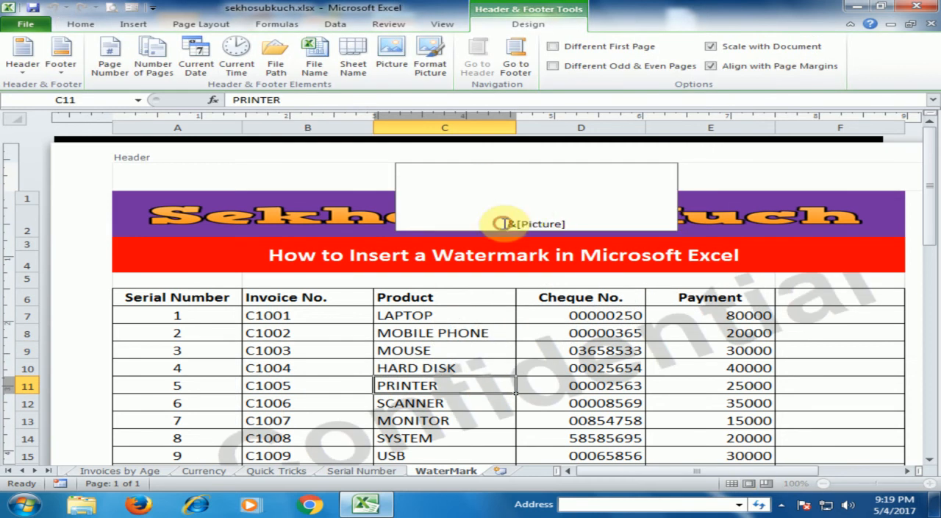
key(Return)
key(Return)
key(Return)
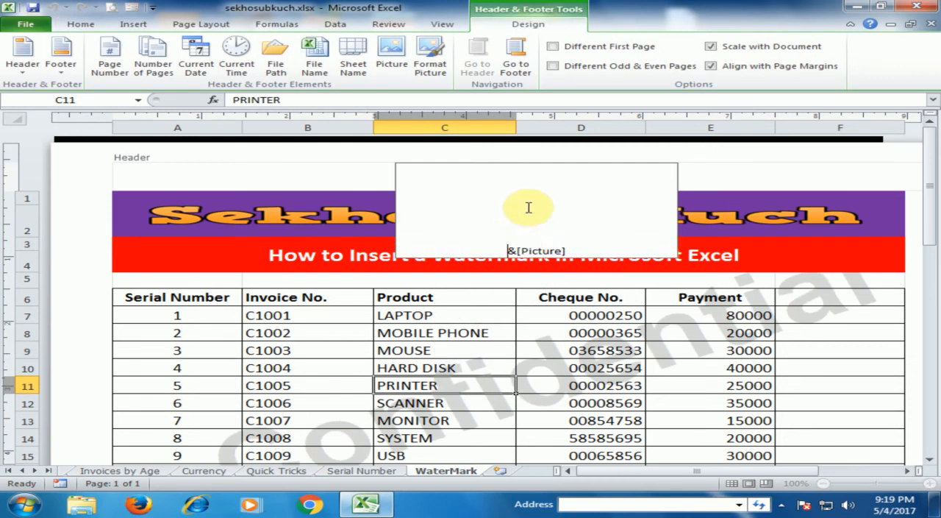
click(499, 397)
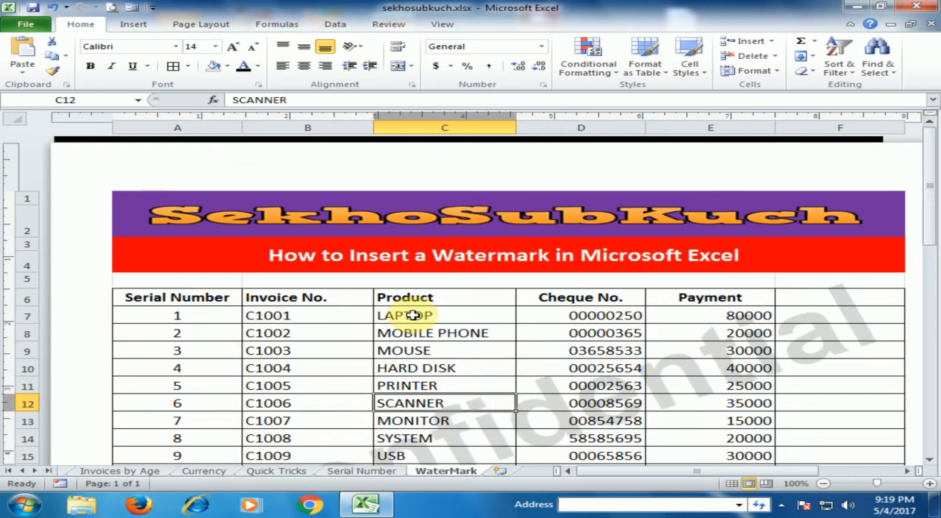
Check the watermark's position over the table and in the print preview, and return to the worksheet.
scroll(413, 315, down, 3)
scroll(389, 308, up, 1)
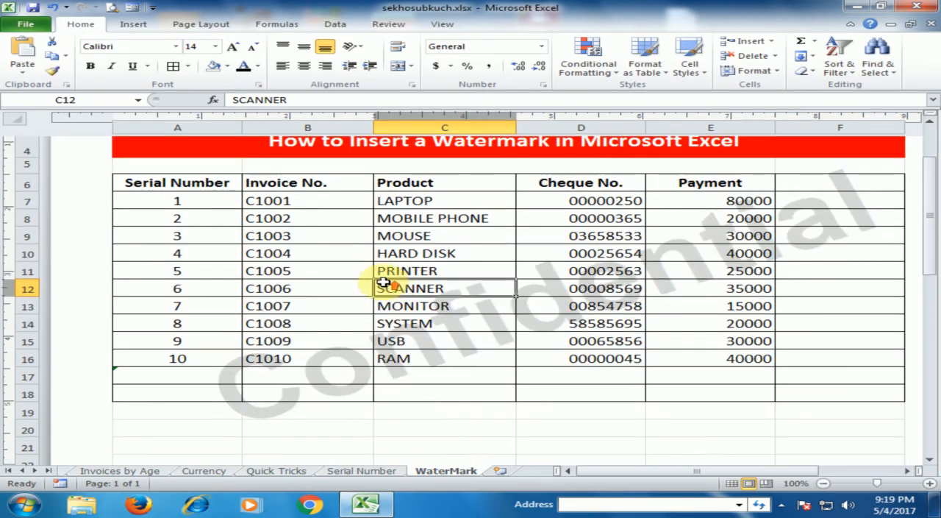
scroll(383, 282, up, 2)
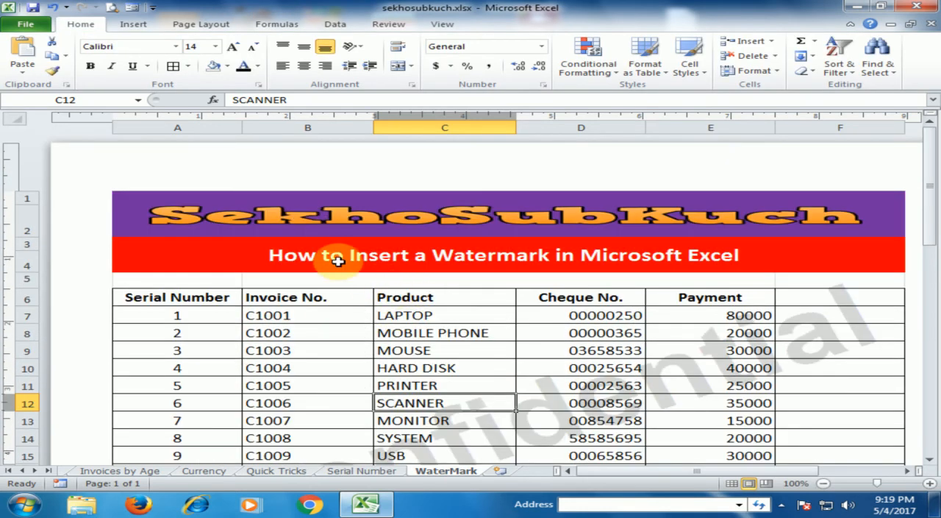
click(110, 8)
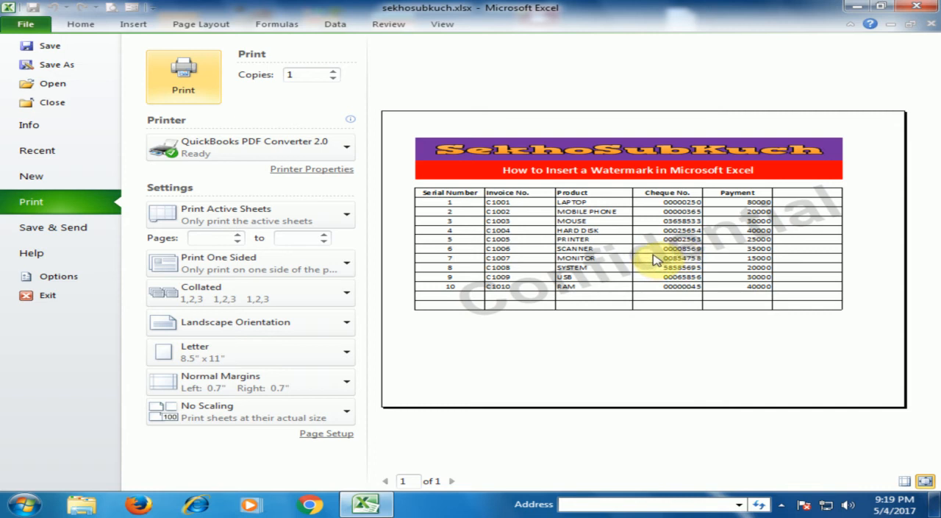
click(81, 24)
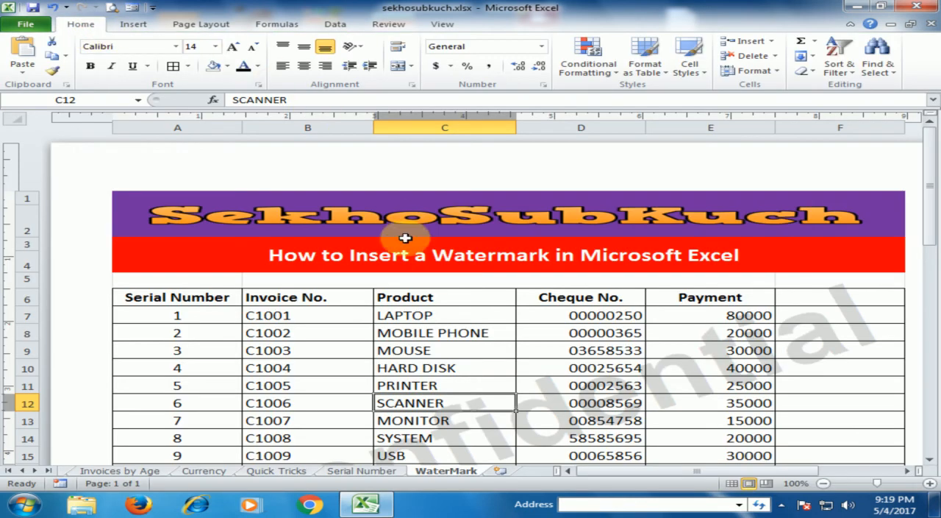
click(433, 332)
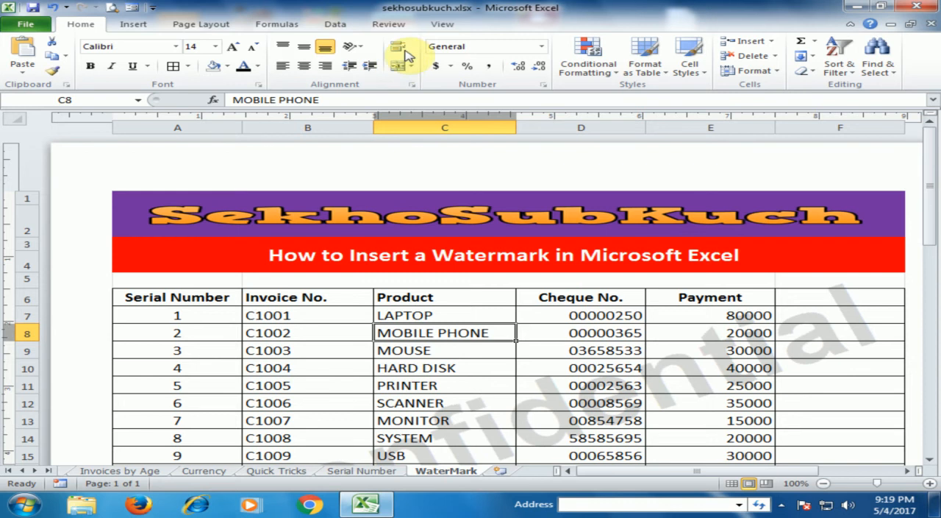
Look at the picture code in the centre header and switch the worksheet to Normal view.
click(444, 24)
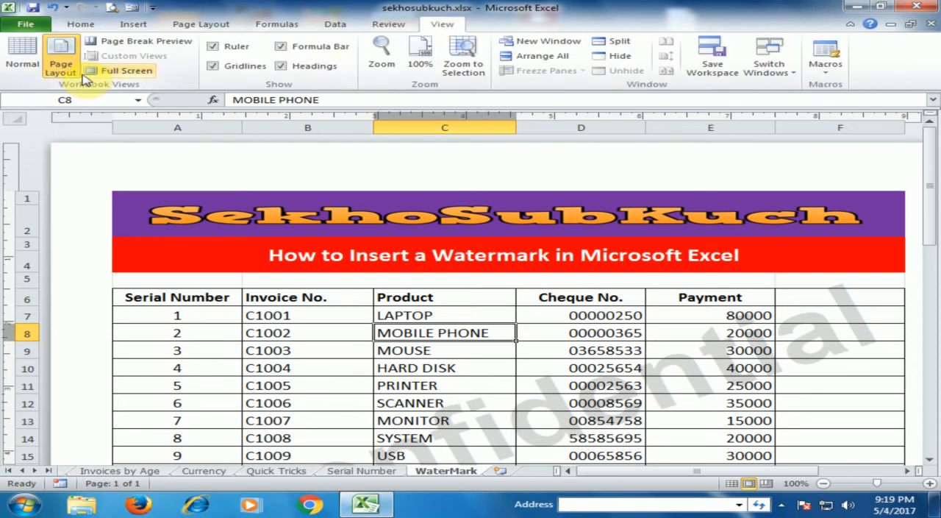
click(433, 178)
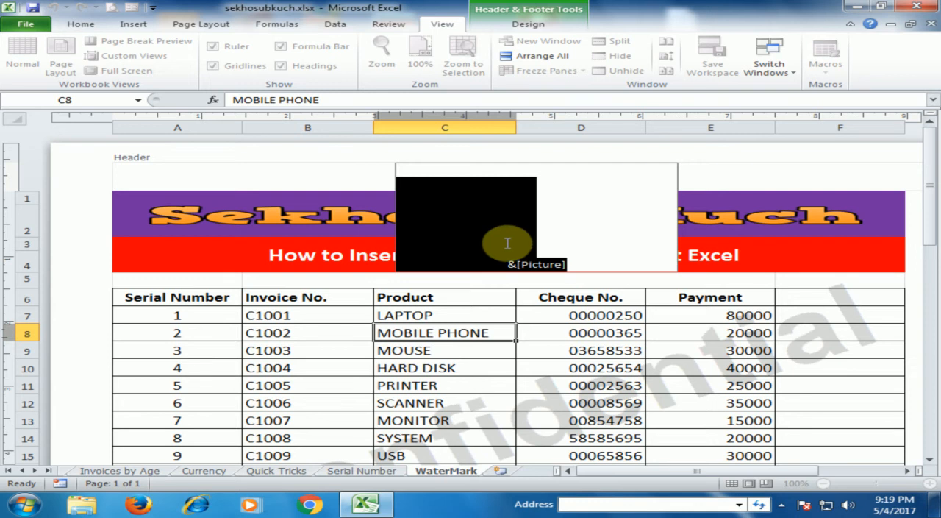
click(480, 314)
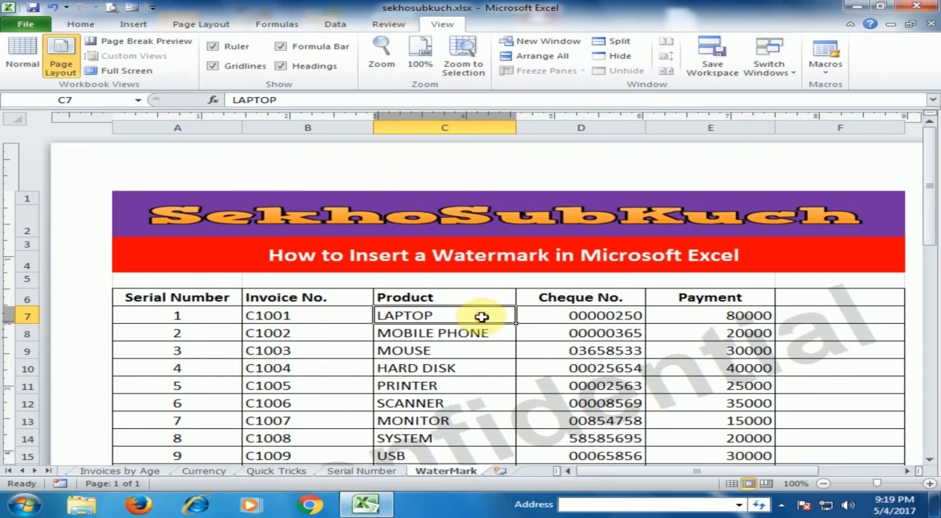
click(27, 65)
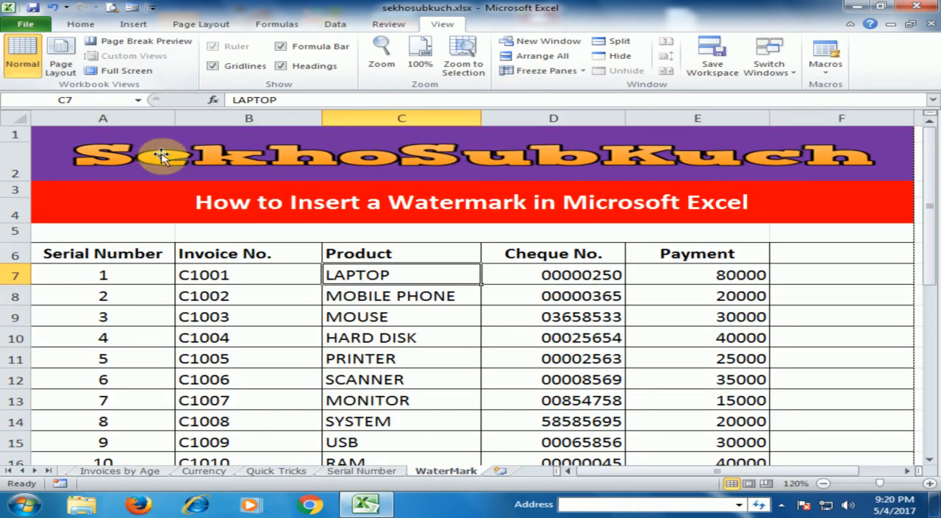
click(382, 349)
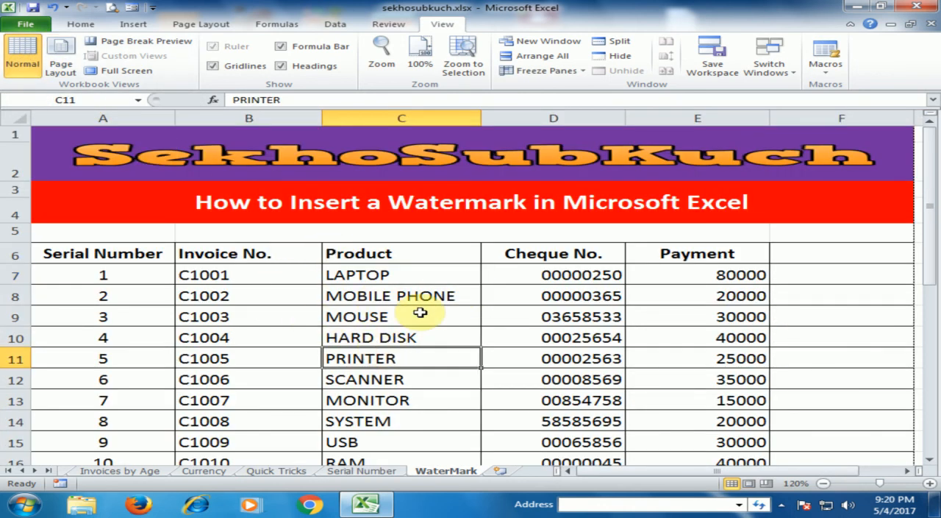
Look through the table in Normal view and check the watermark in the print preview.
scroll(425, 311, down, 2)
scroll(420, 310, up, 1)
scroll(421, 309, up, 1)
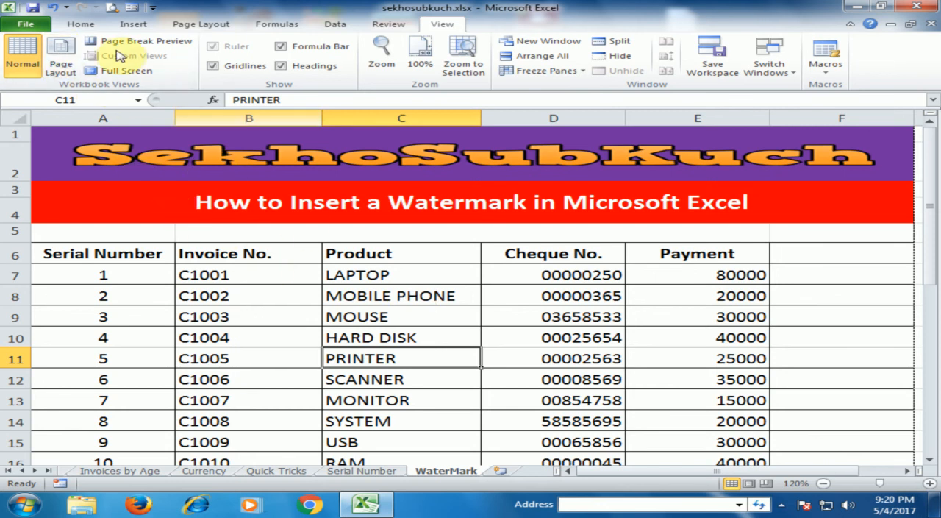
click(112, 9)
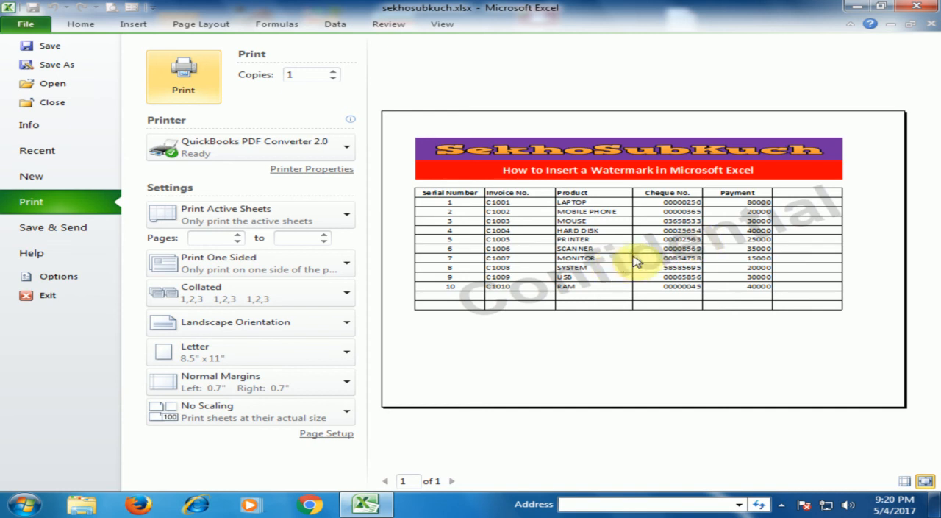
click(79, 25)
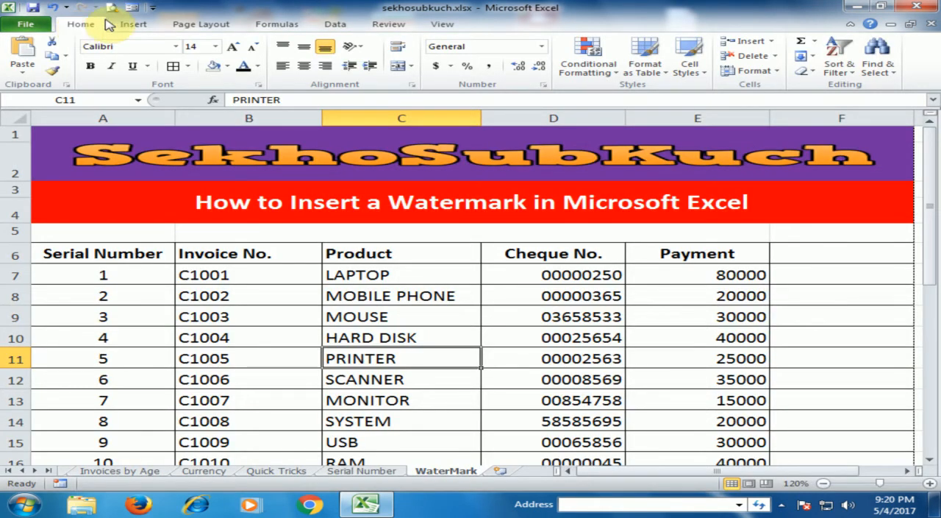
Switch the worksheet back to Page Layout view and inspect the picture code in the centre header.
click(433, 26)
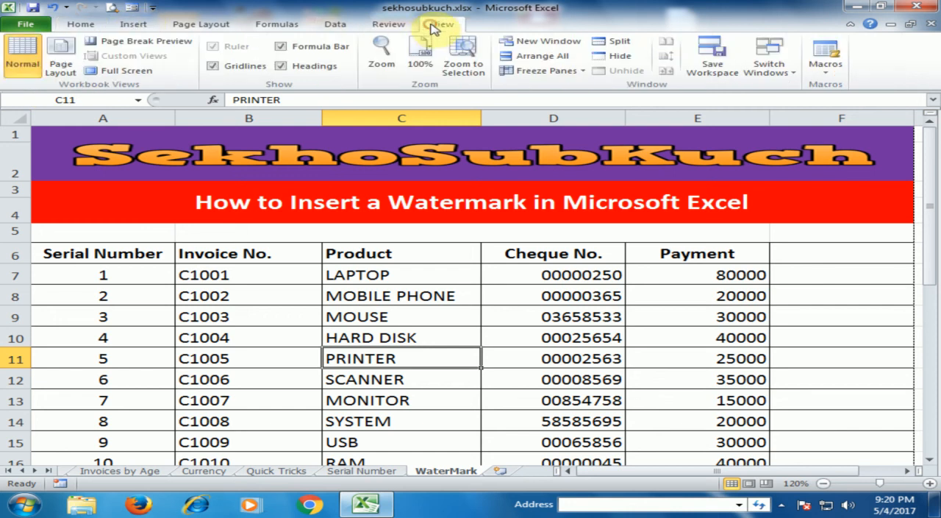
click(62, 65)
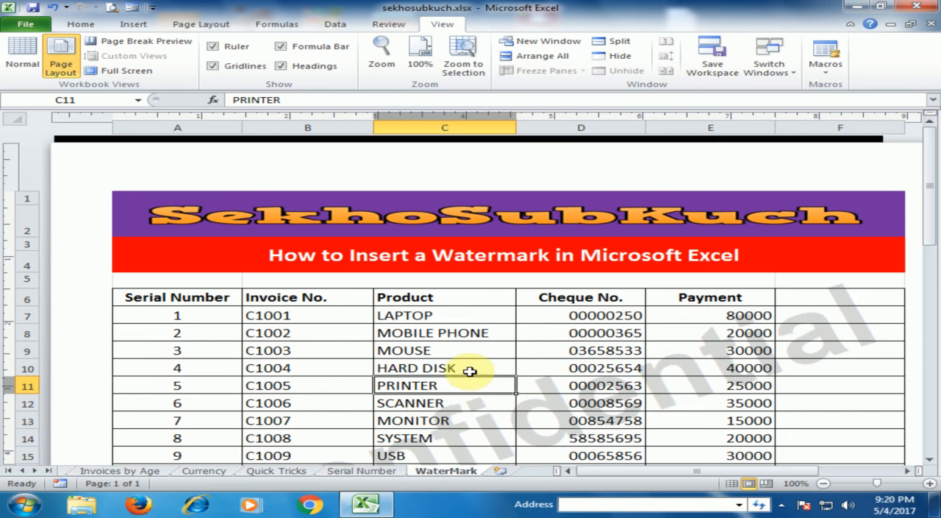
click(471, 185)
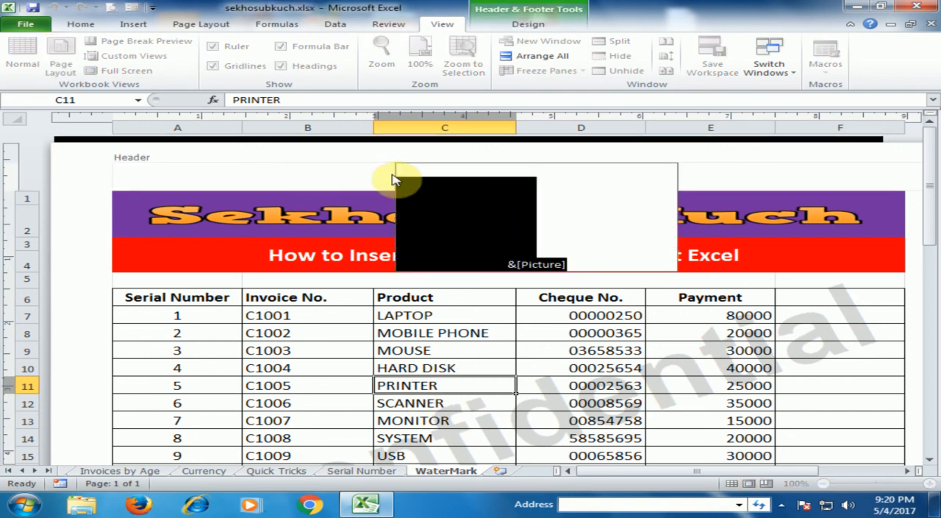
key(Escape)
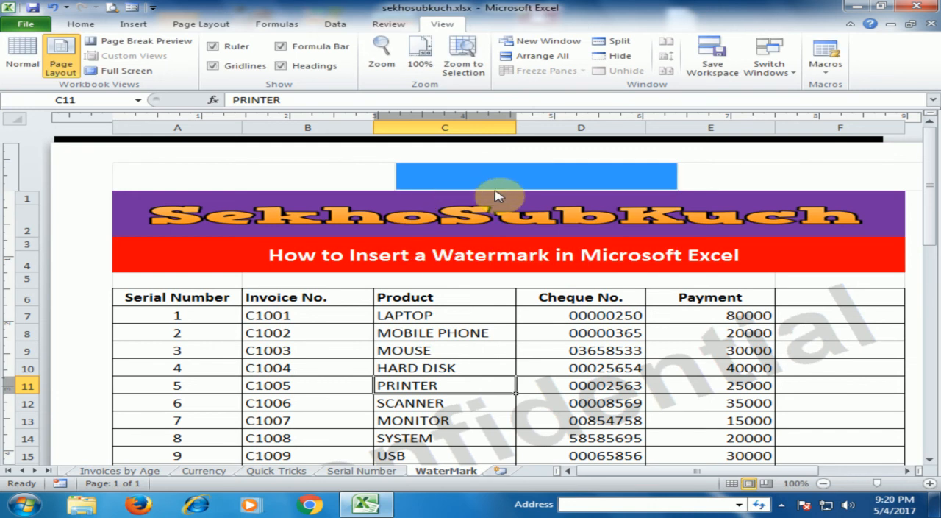
click(512, 185)
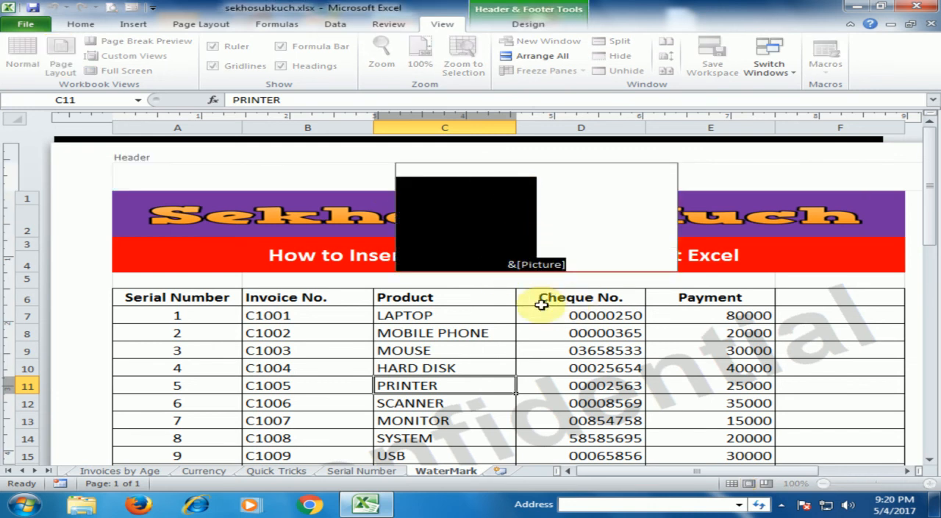
click(534, 384)
Examine how the watermark covers the whole table and open the print settings.
scroll(463, 346, down, 1)
scroll(463, 346, down, 1)
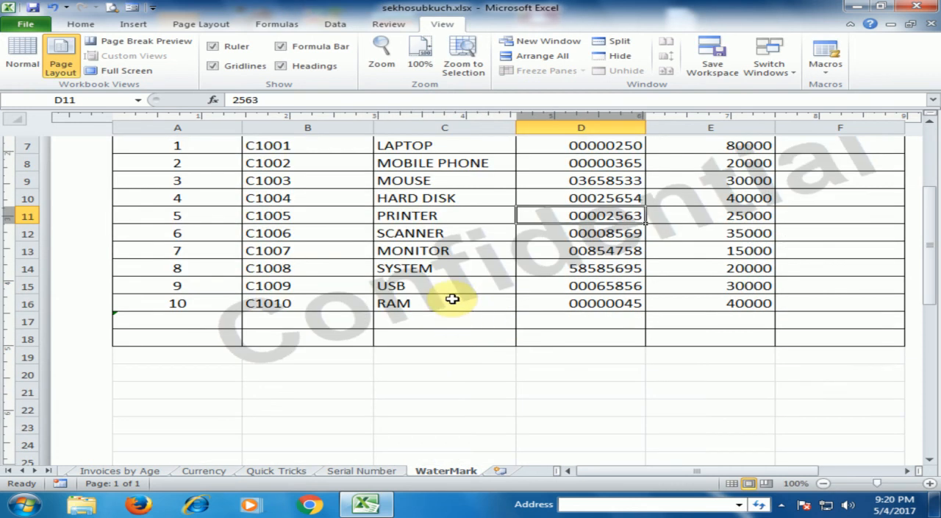
scroll(452, 298, up, 3)
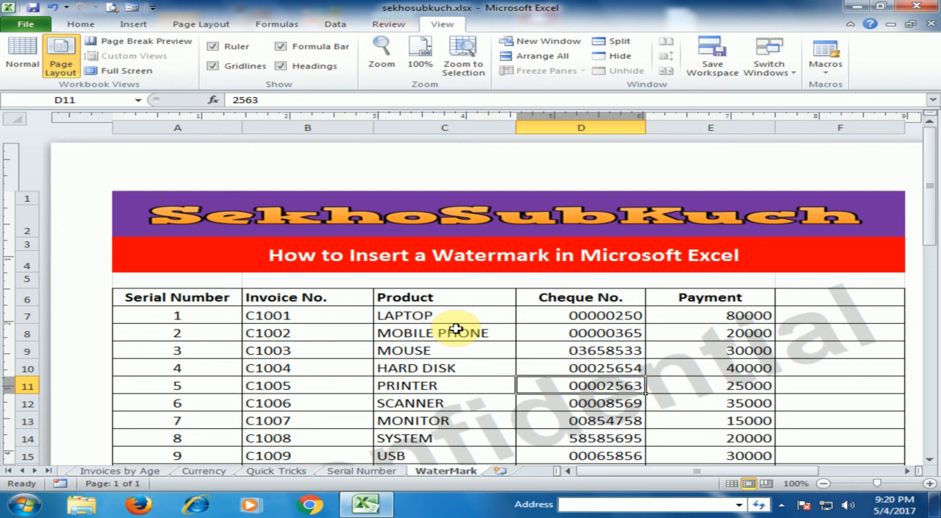
key(ctrl+p)
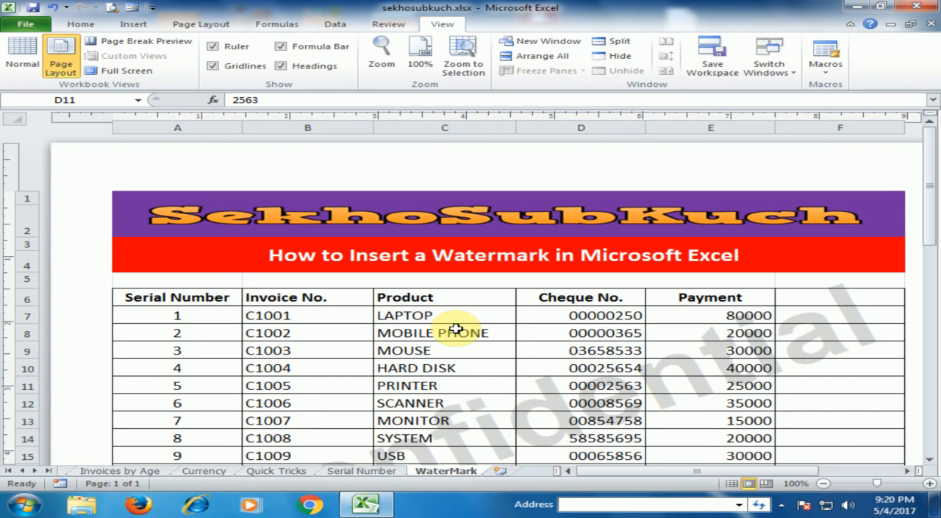